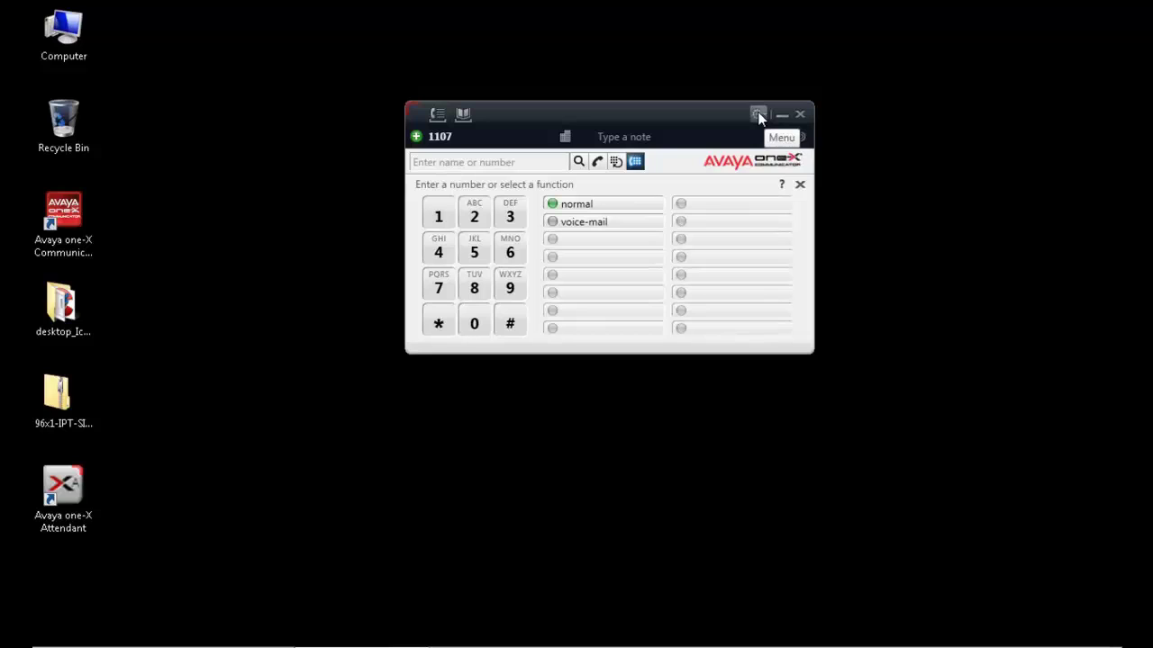
Open the Advanced page of Avaya one-X Communicator's General Settings
click(758, 115)
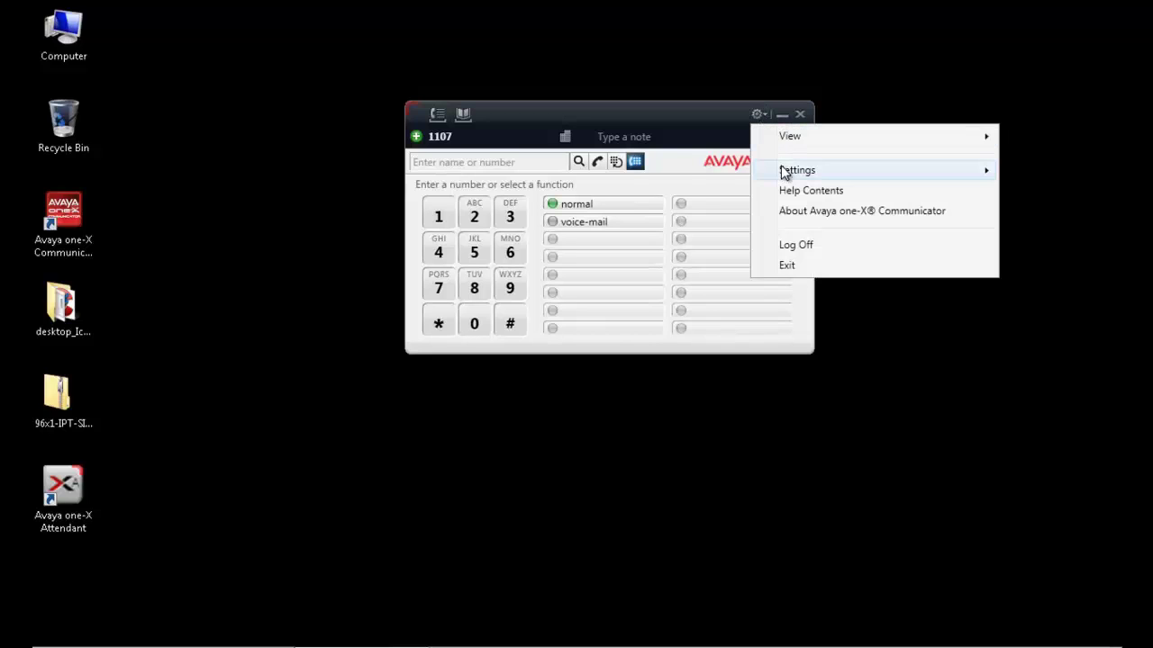
mouse_move(782, 172)
click(703, 175)
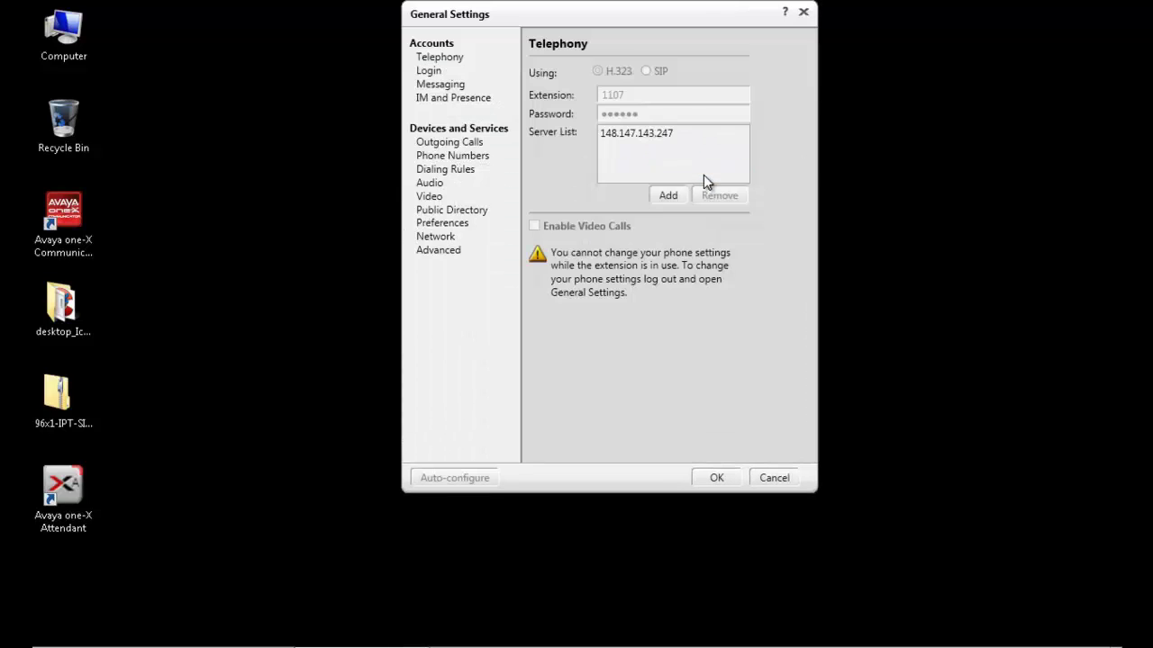
click(438, 254)
click(453, 252)
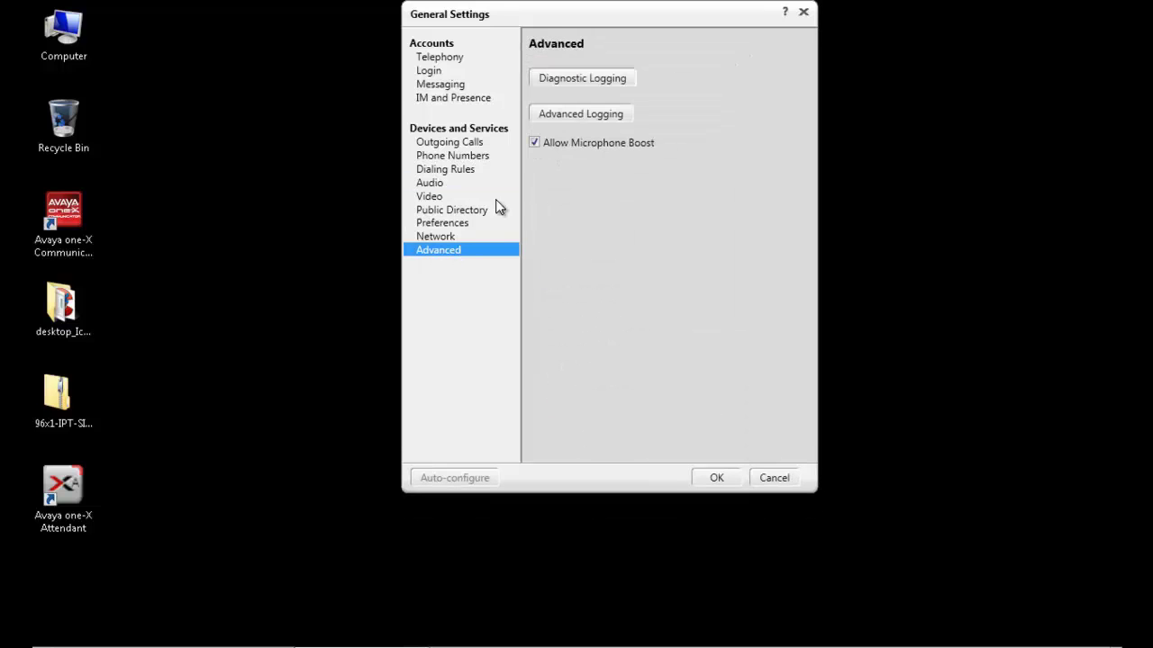
Set the diagnostic logging issue type to Audio Issues and save the general settings
click(583, 83)
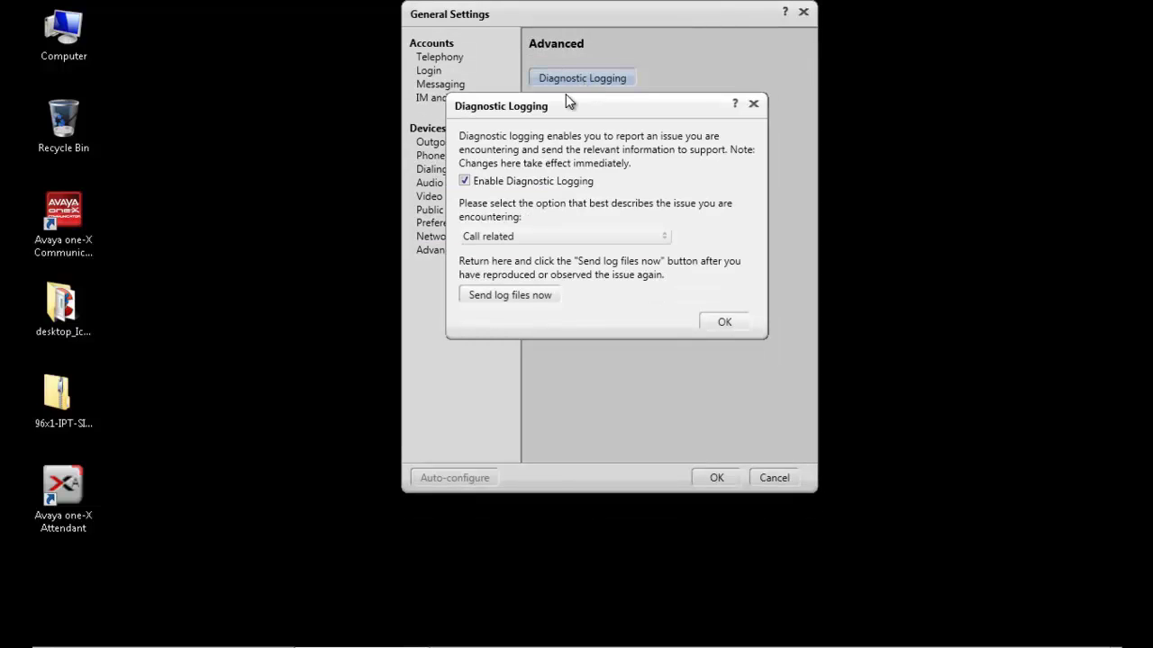
click(496, 239)
click(489, 324)
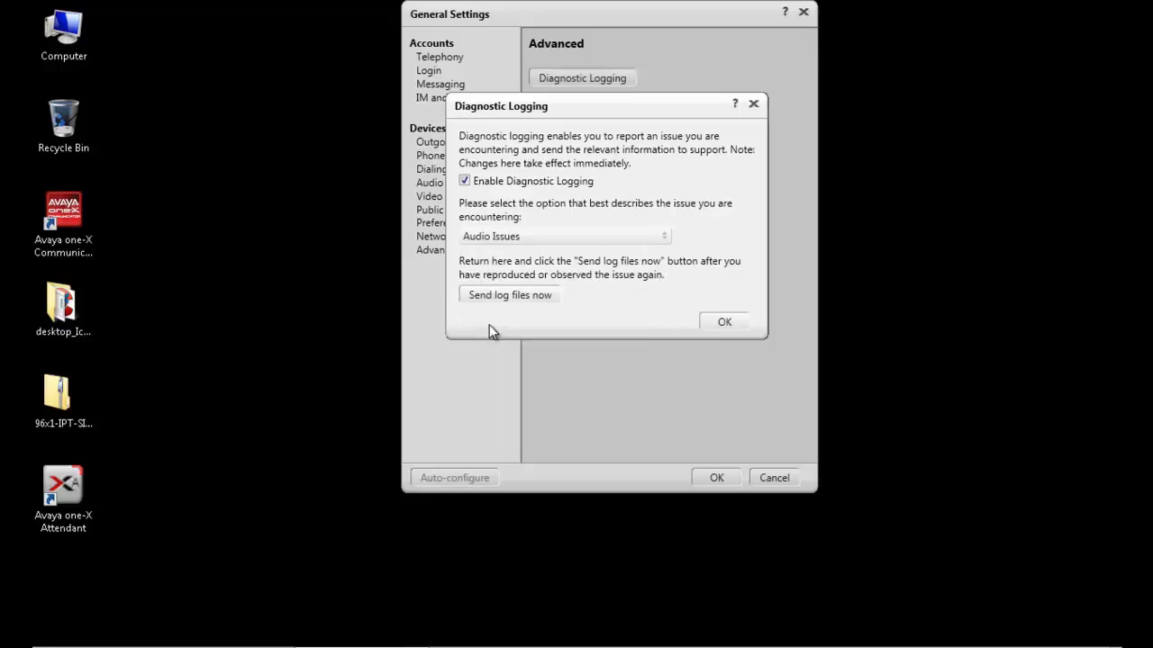
click(704, 320)
click(729, 474)
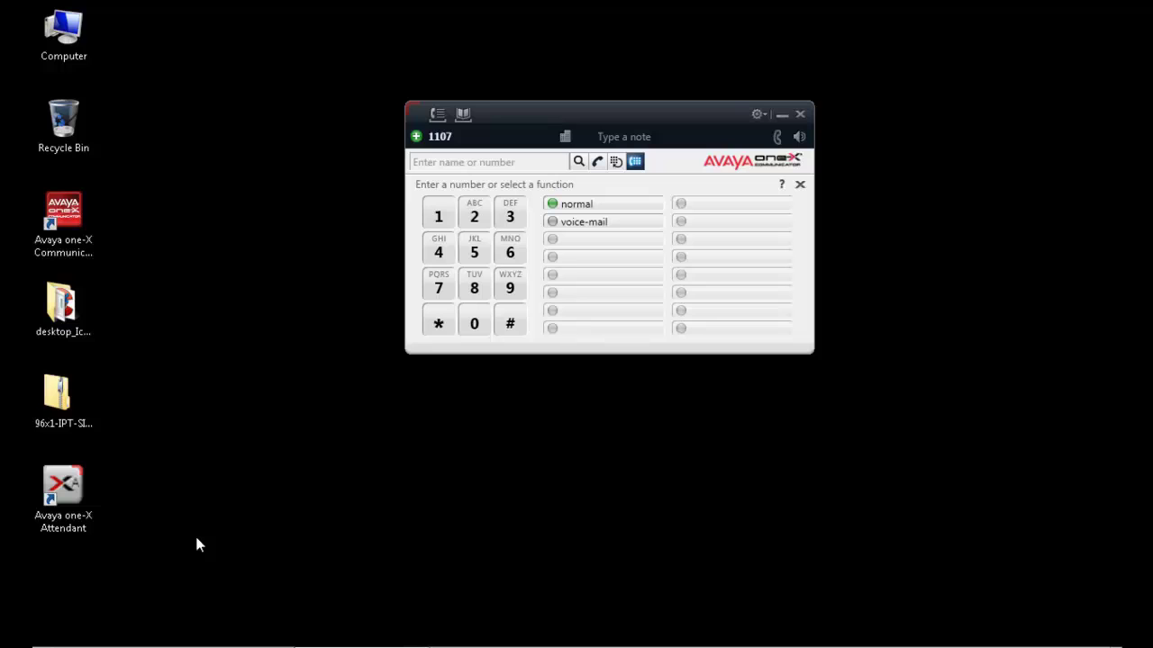
Open the Log Files folder inside %appdata%\avaya\Avaya one-X Communicator and maximize its window
key(super)
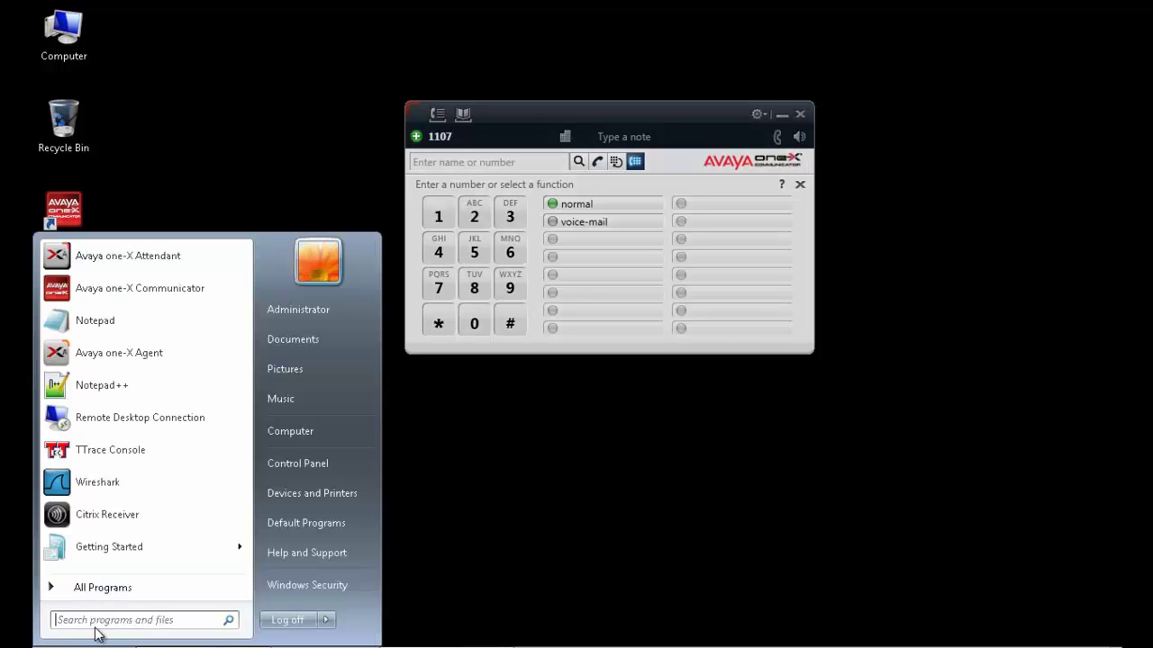
text(%appda)
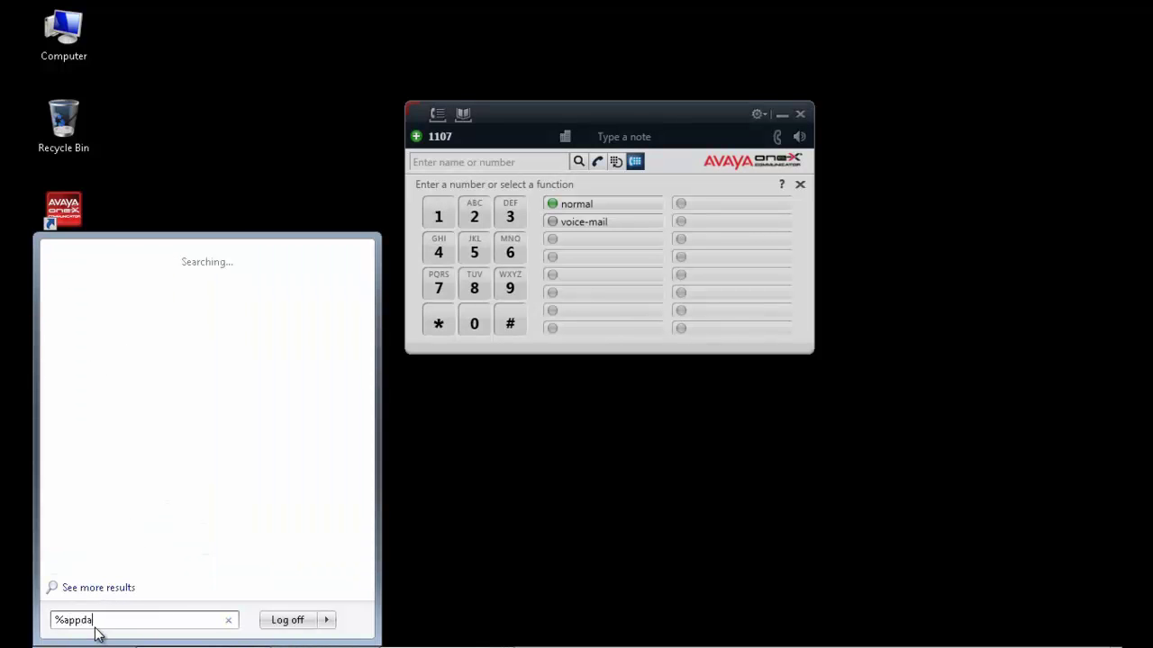
text(ta%\a)
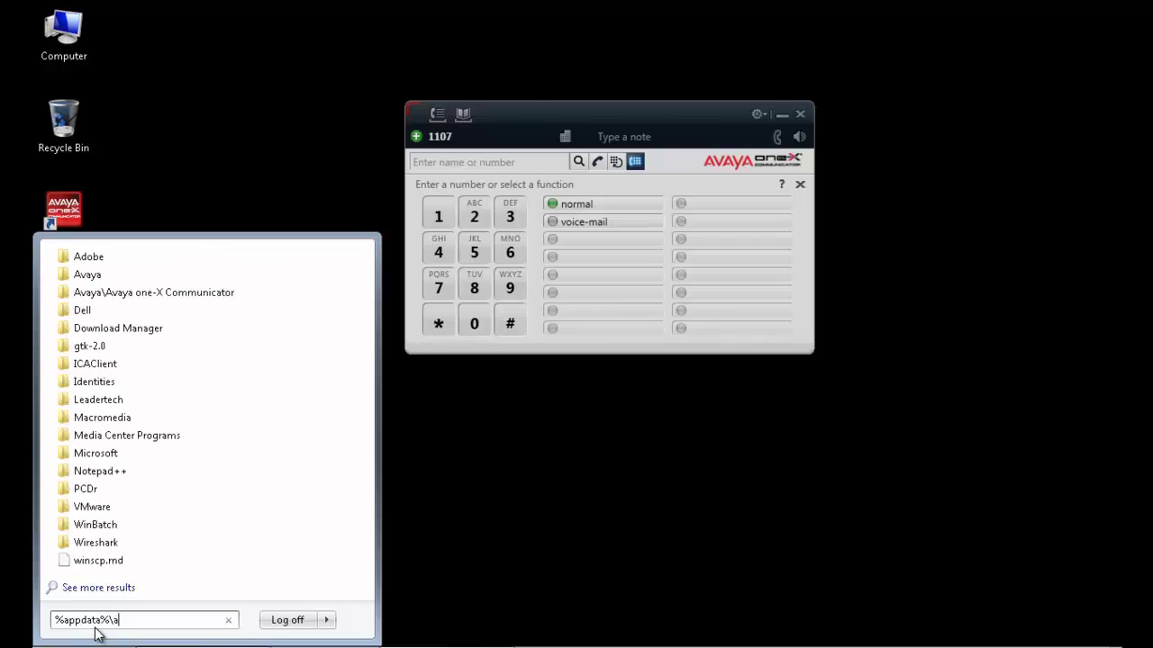
text(vaya\)
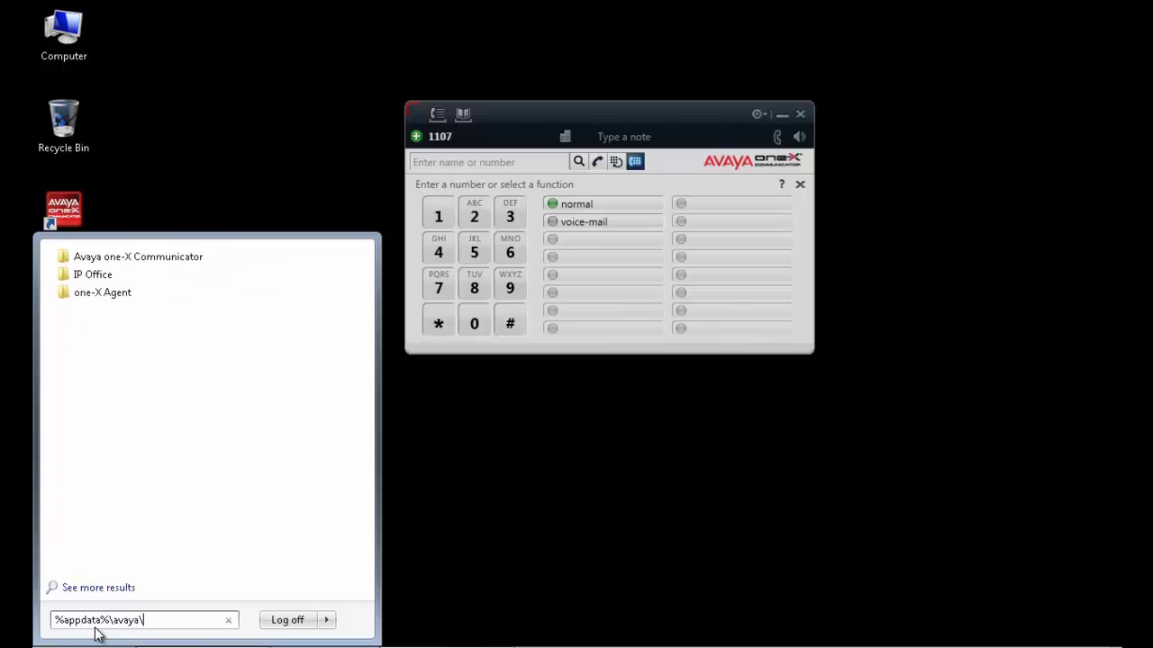
text(avaya)
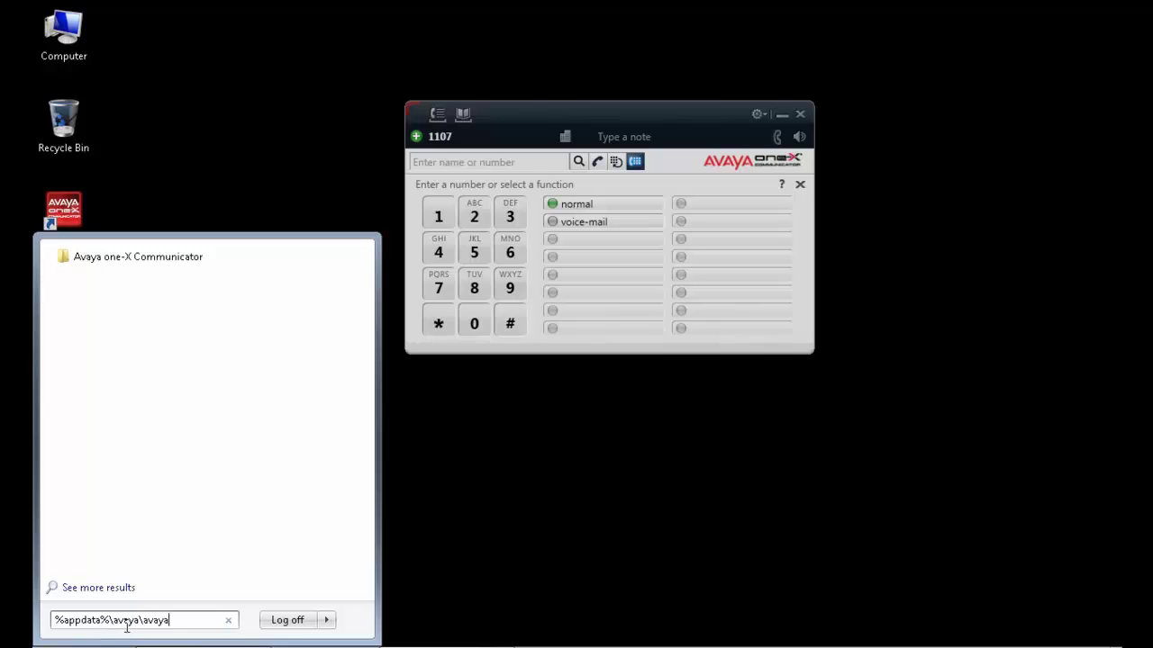
click(170, 258)
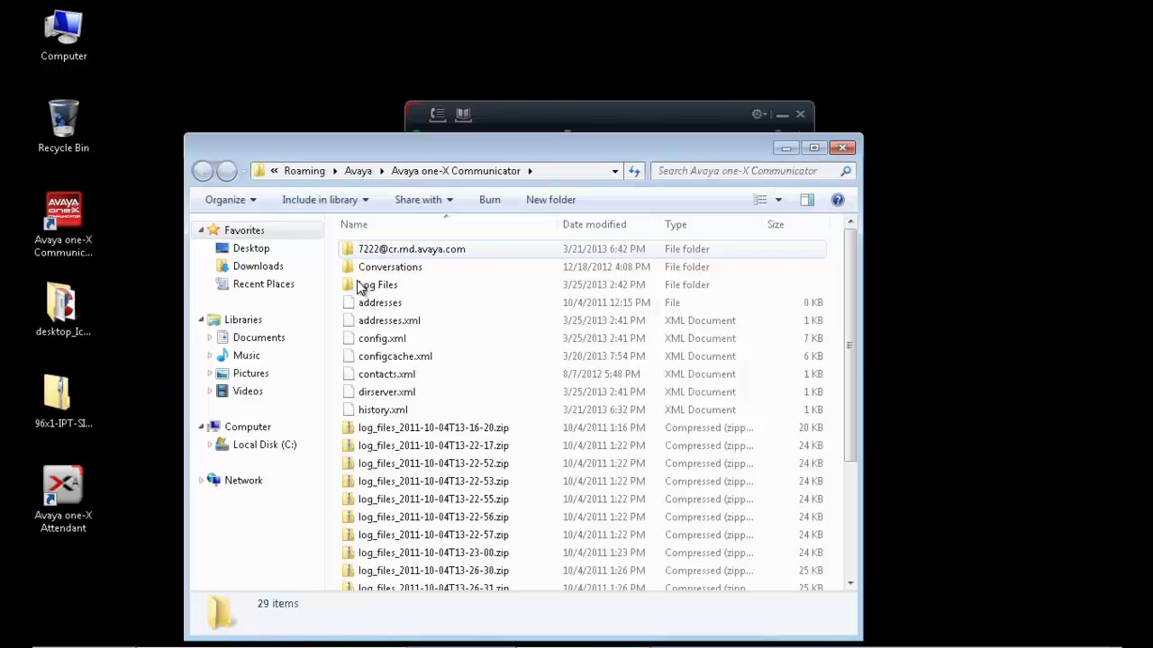
double_click(373, 290)
double_click(421, 142)
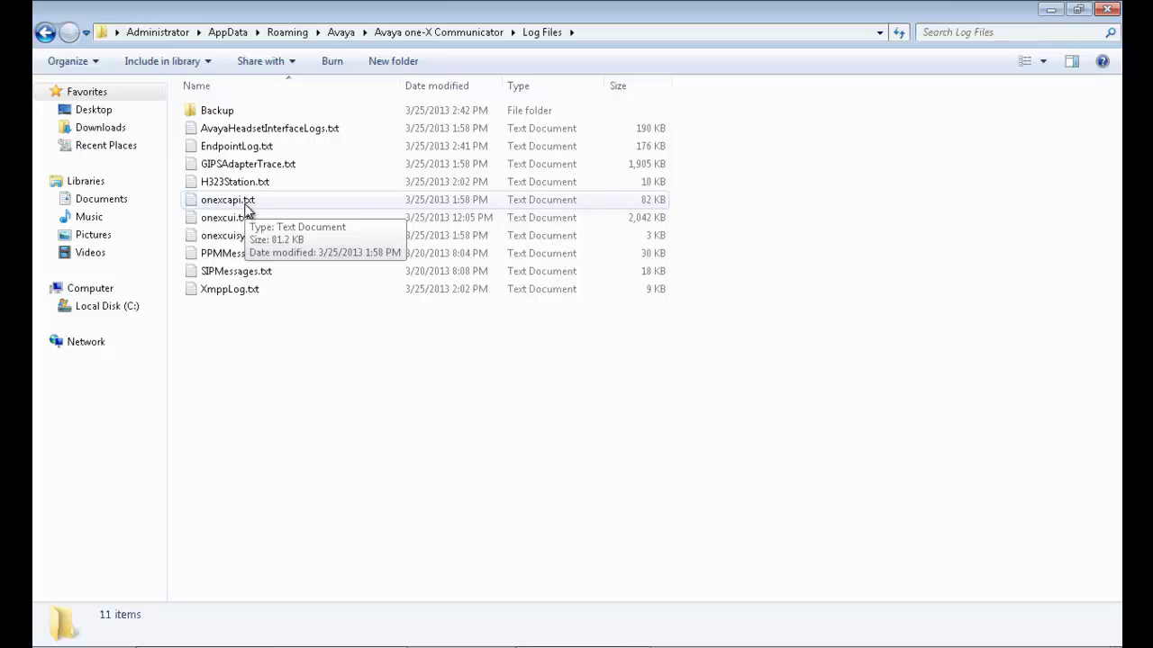
Open the log file onexcui.txt from the Log Files folder in Notepad++
click(247, 209)
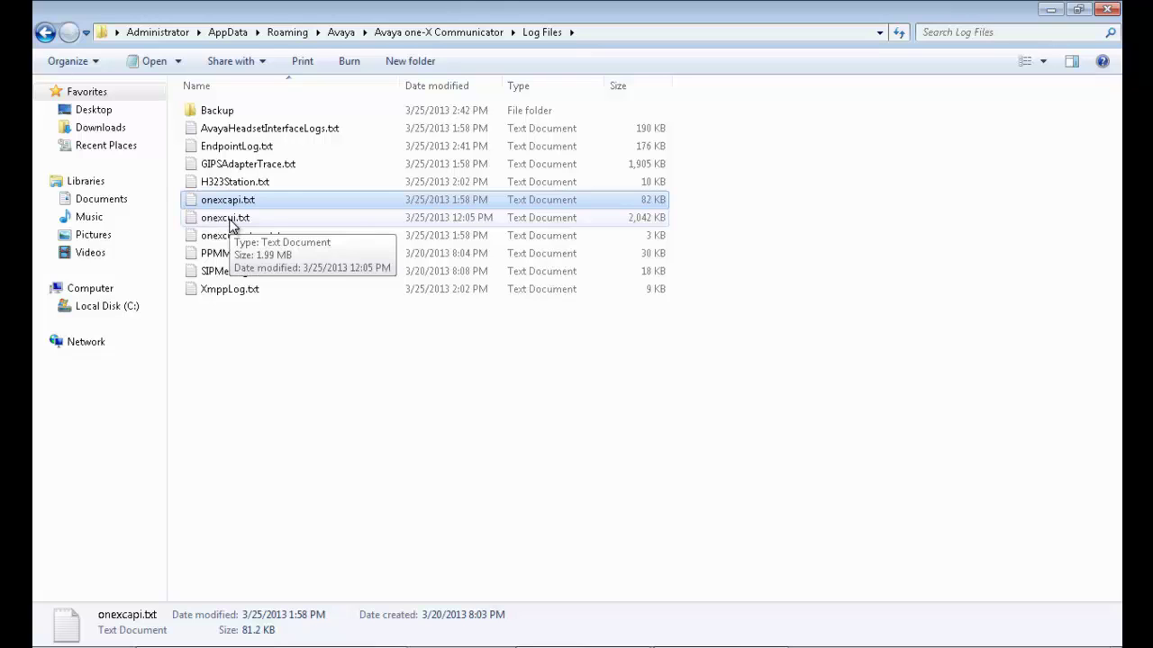
right_click(231, 225)
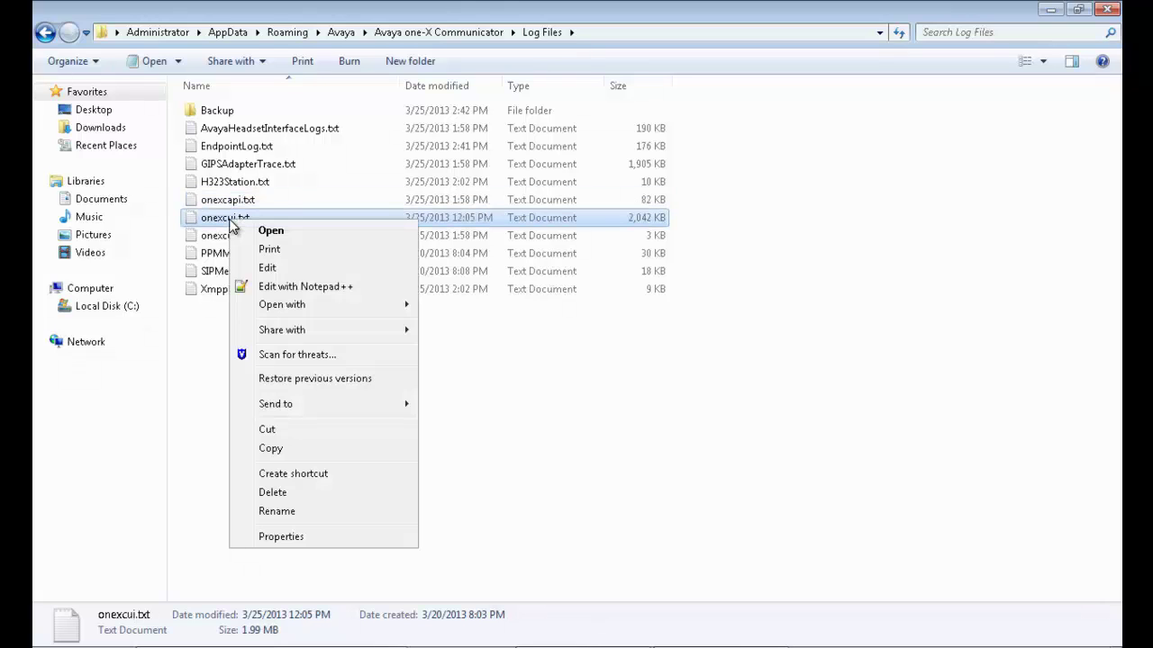
click(271, 288)
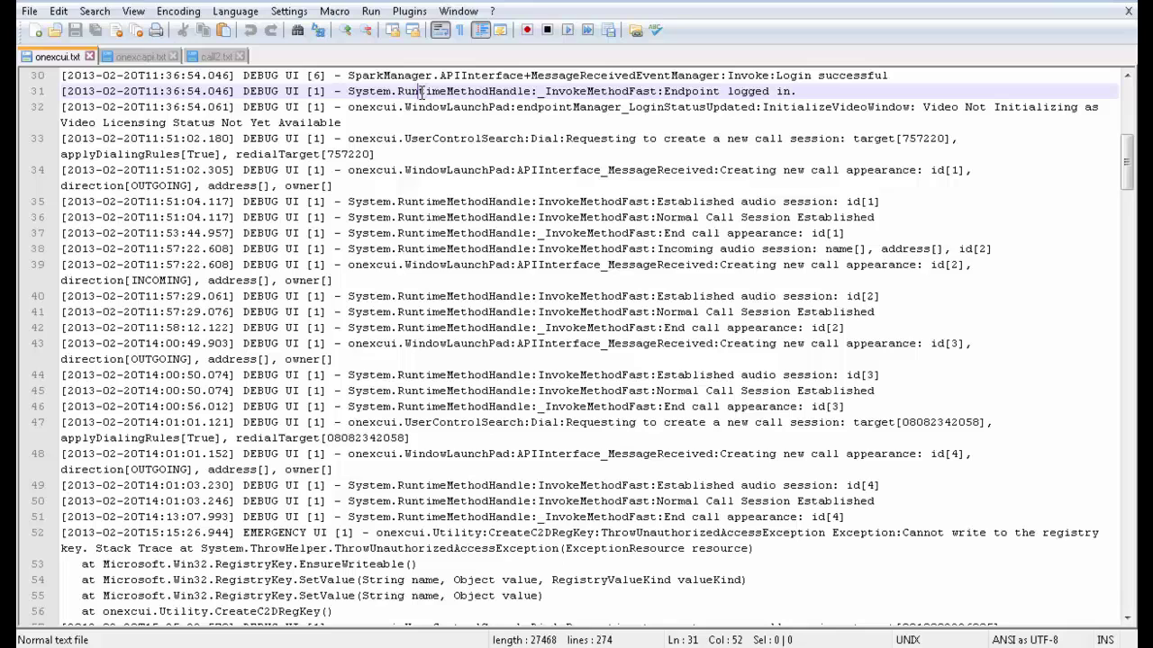
Mark every occurrence of "Creating new call appearance:" in onexcui.txt using the 1st style
drag(720, 170, 921, 171)
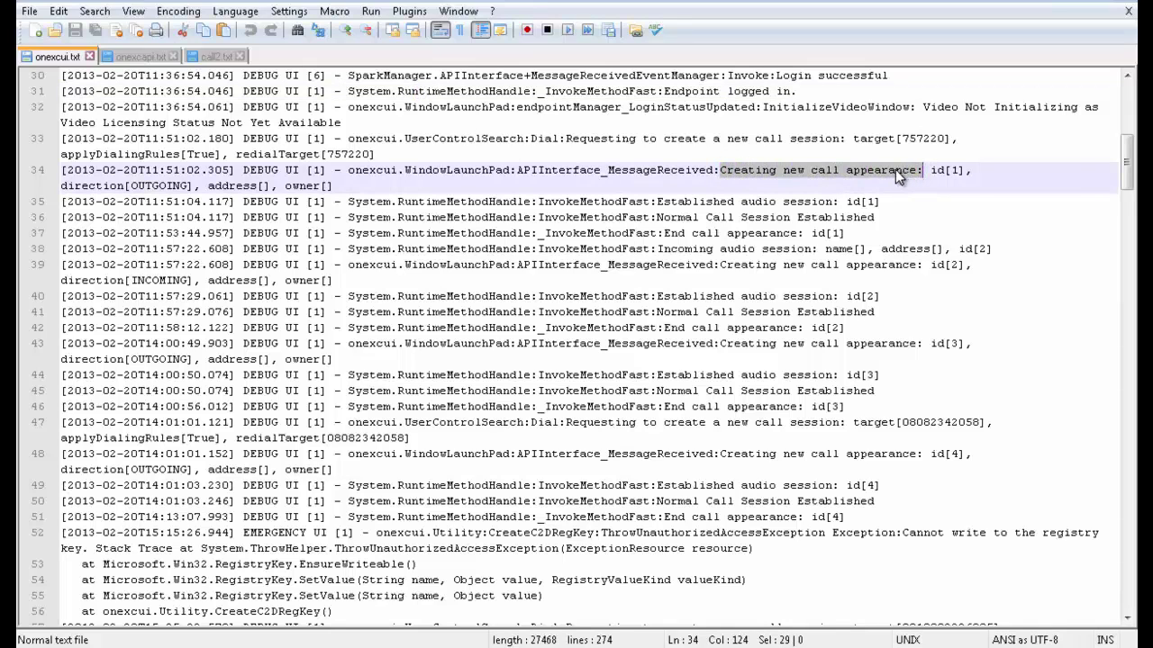
right_click(895, 170)
mouse_move(913, 288)
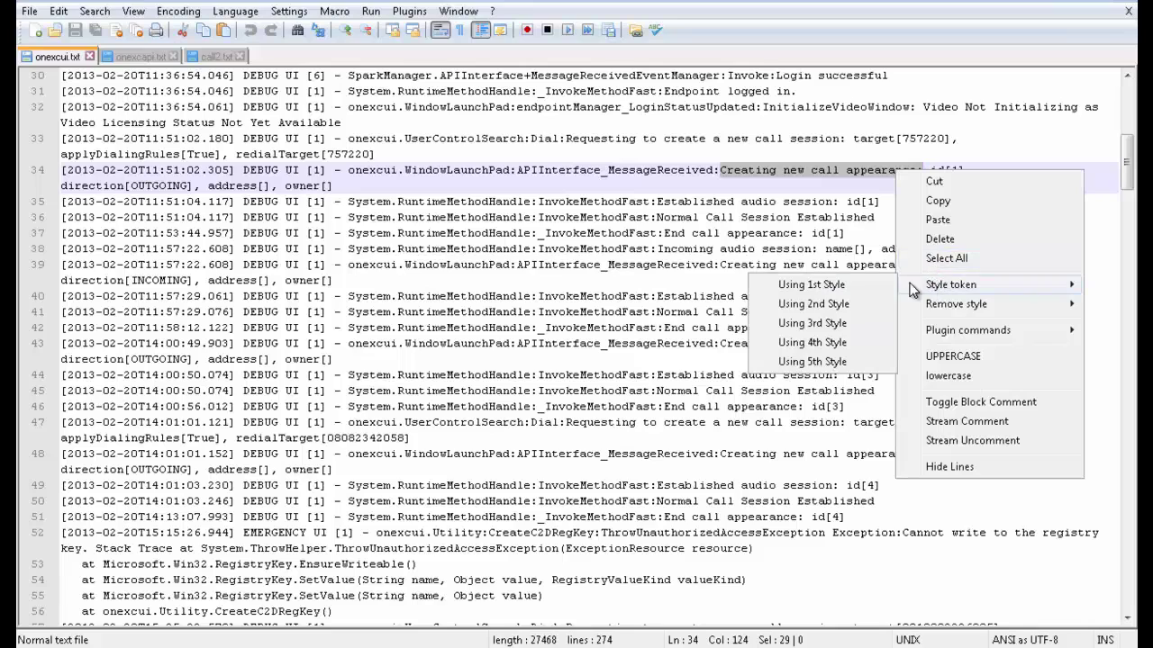
click(877, 288)
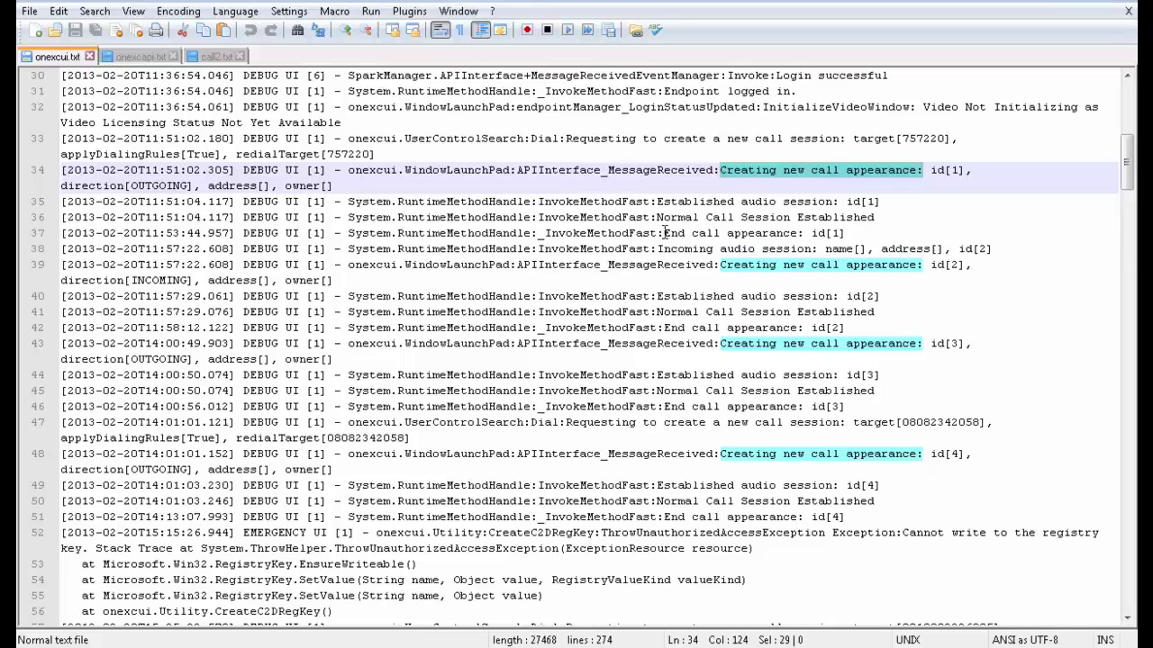
Mark every occurrence of "End call appearance:" in the log using the 2nd style
drag(664, 233, 806, 234)
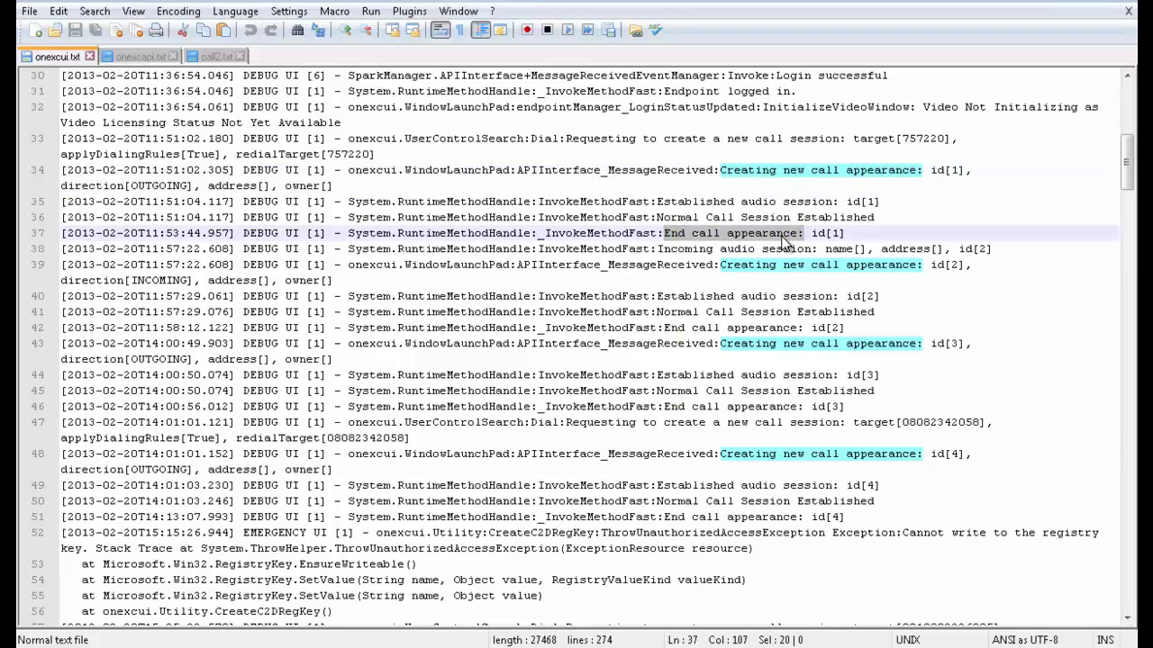
right_click(781, 237)
mouse_move(820, 353)
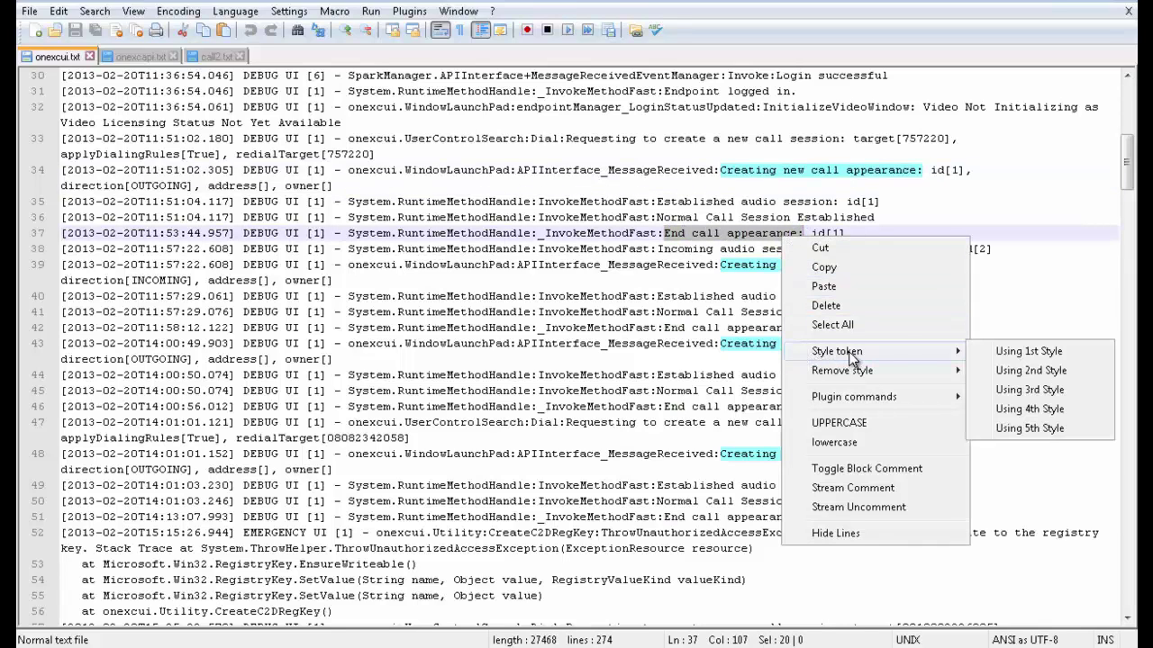
click(985, 372)
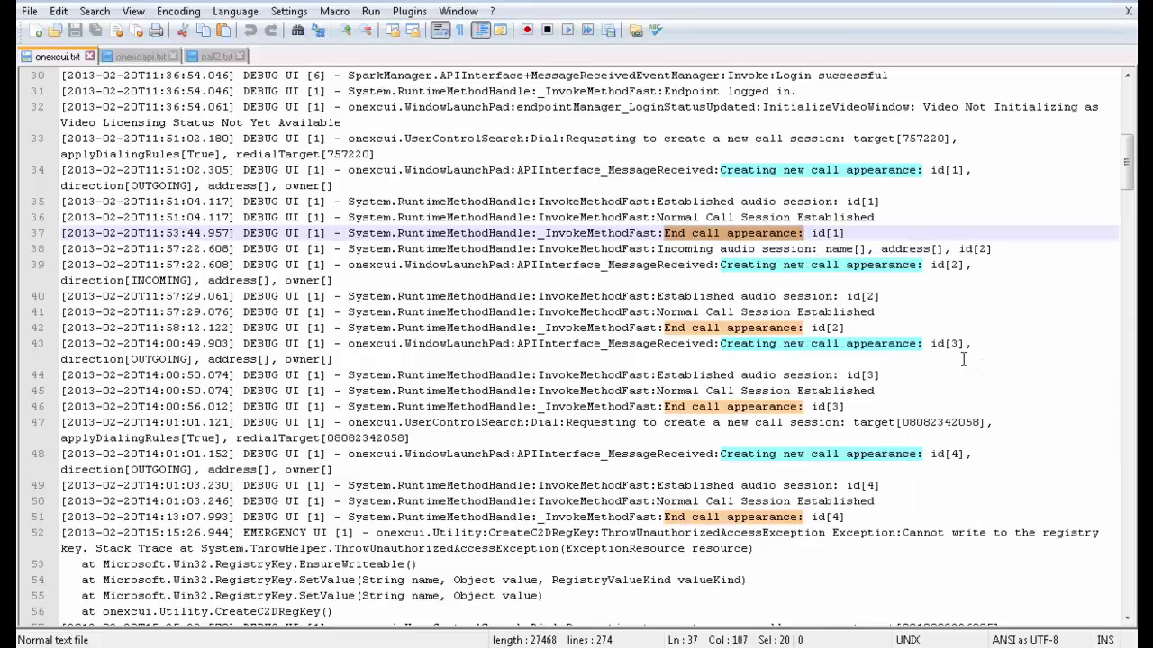
Mark every occurrence of "Established audio session:" in the log using the 3rd style
click(636, 202)
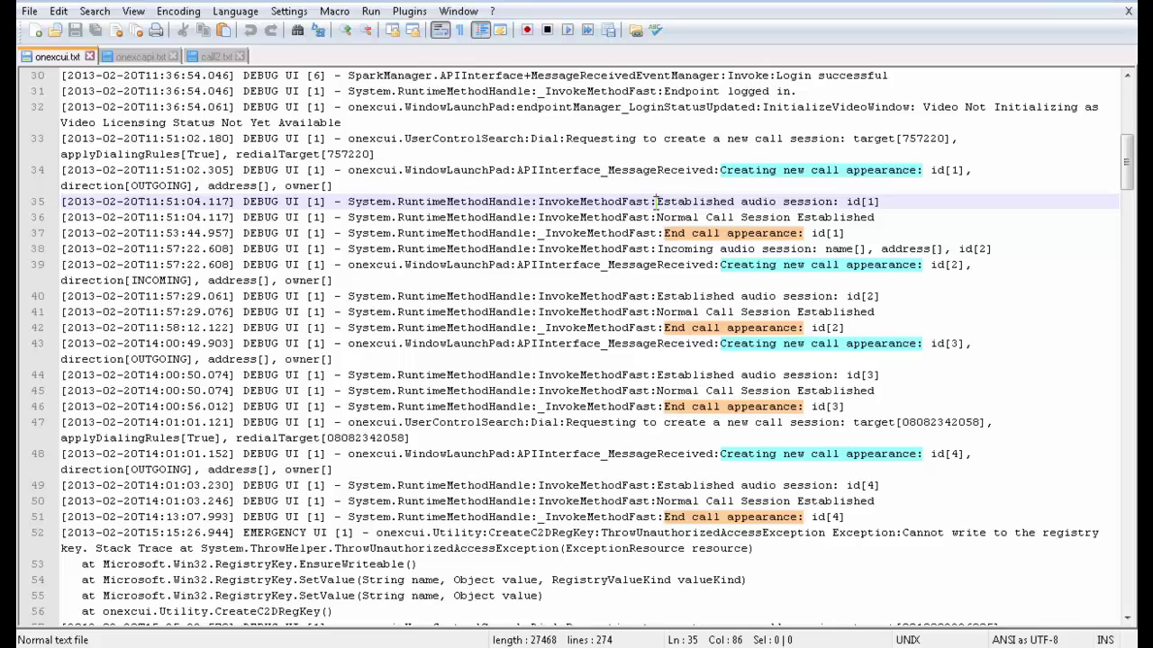
drag(656, 201, 842, 202)
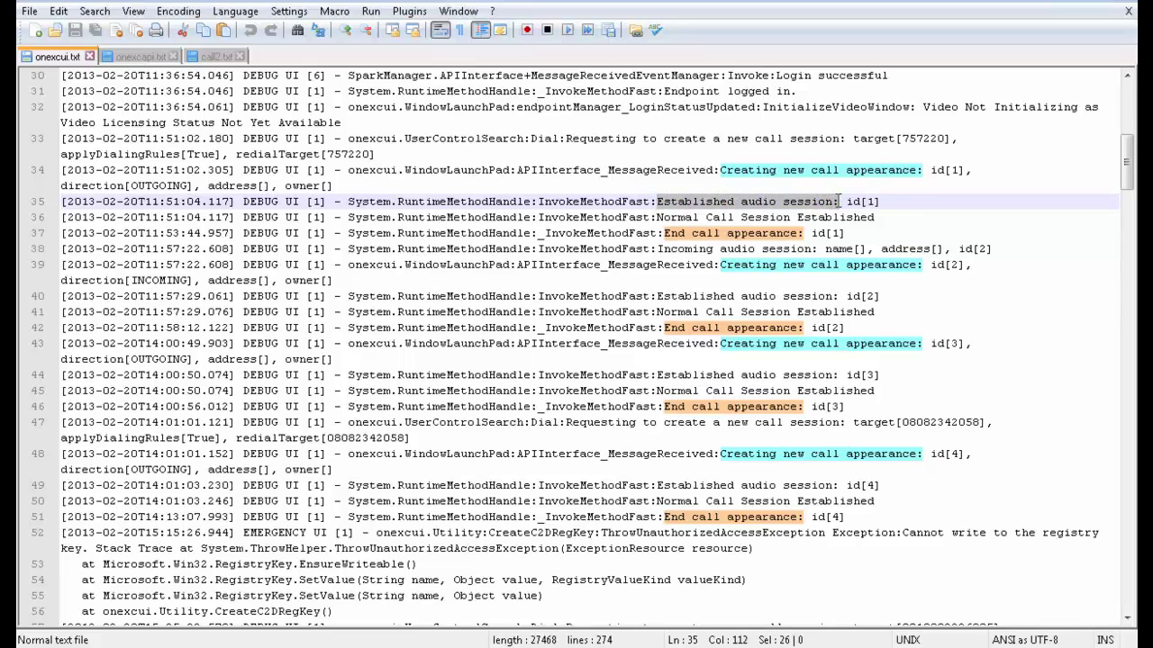
right_click(804, 205)
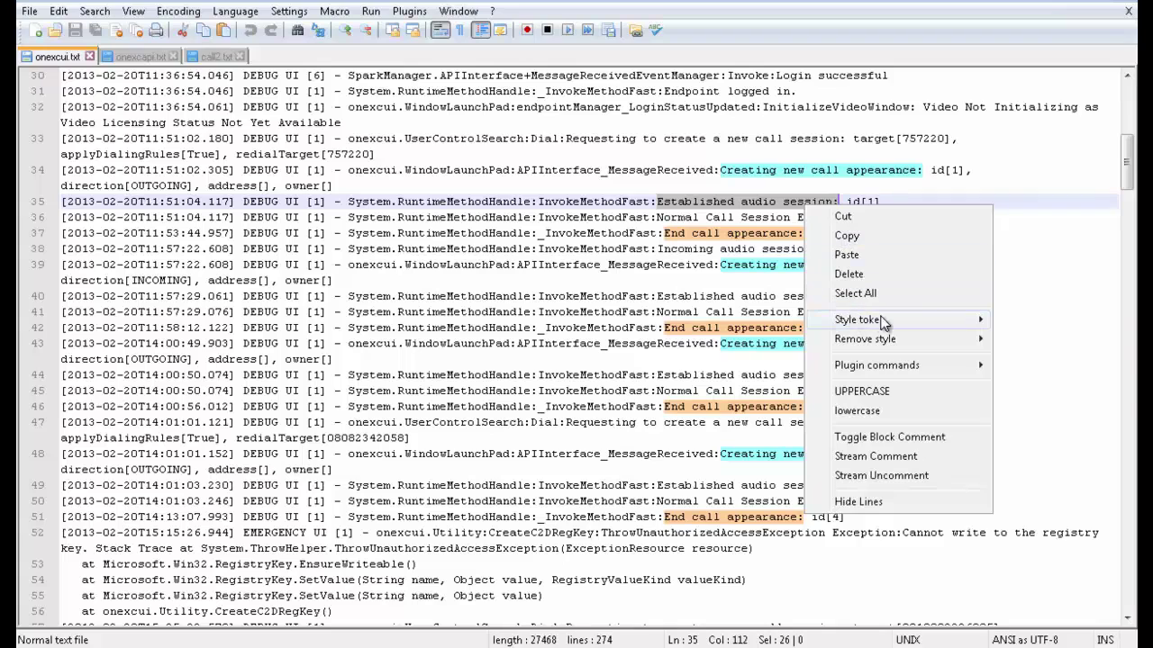
mouse_move(885, 322)
click(1050, 358)
click(983, 315)
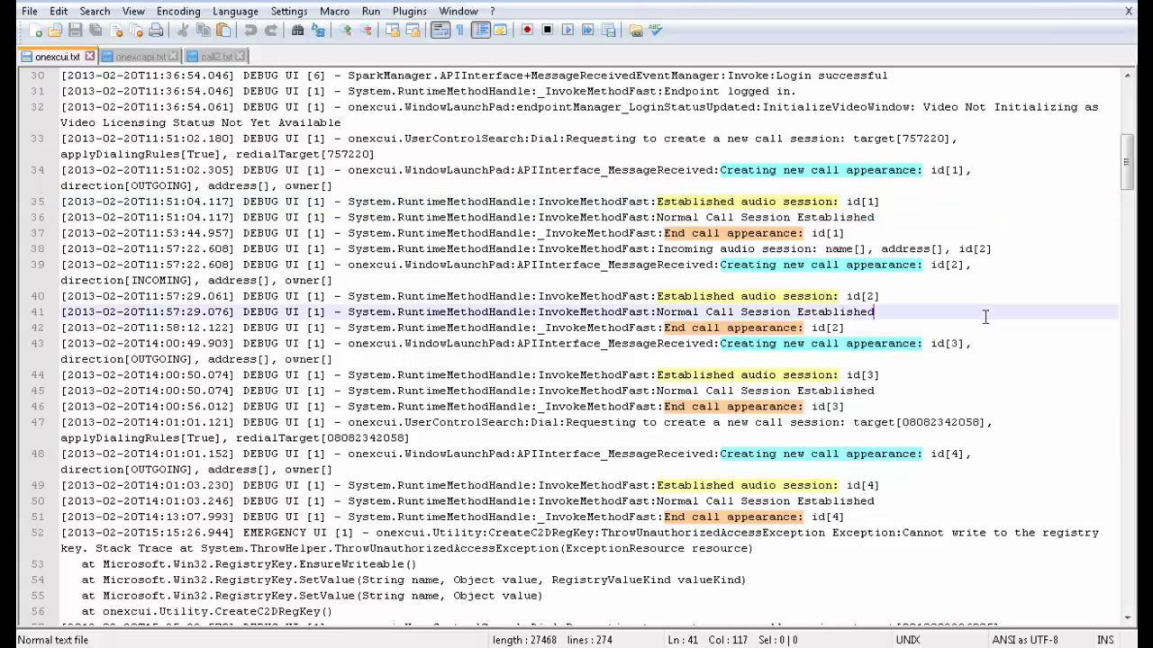
Select the log lines of call id[1], from its established audio session to its end call appearance
click(871, 232)
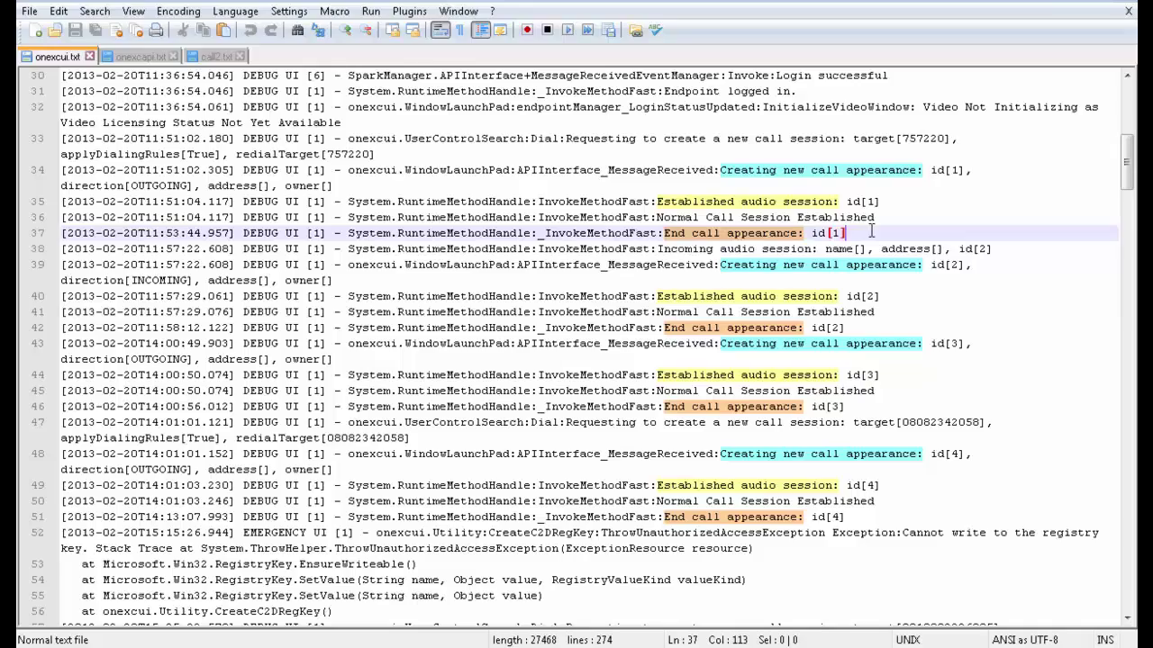
shift+click(748, 233)
key(shift+Up)
key(shift+Up)
key(shift+Up)
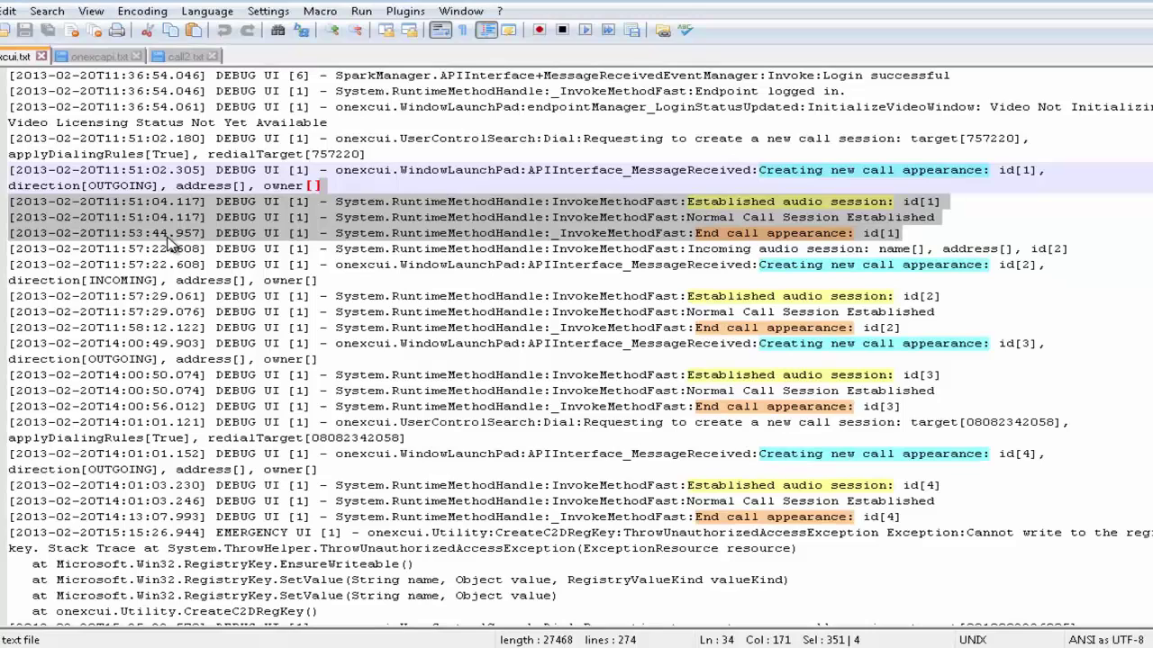
Switch to onexcapi.txt and examine its MediaMetricEvent entries
click(101, 59)
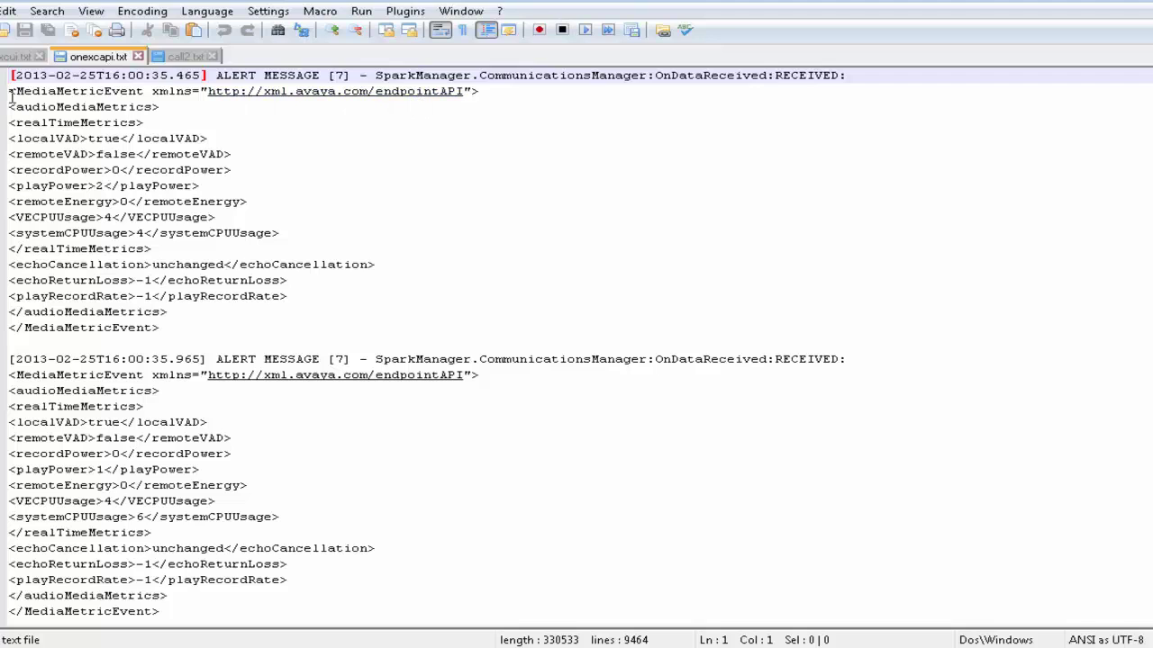
scroll(284, 292, down, 7)
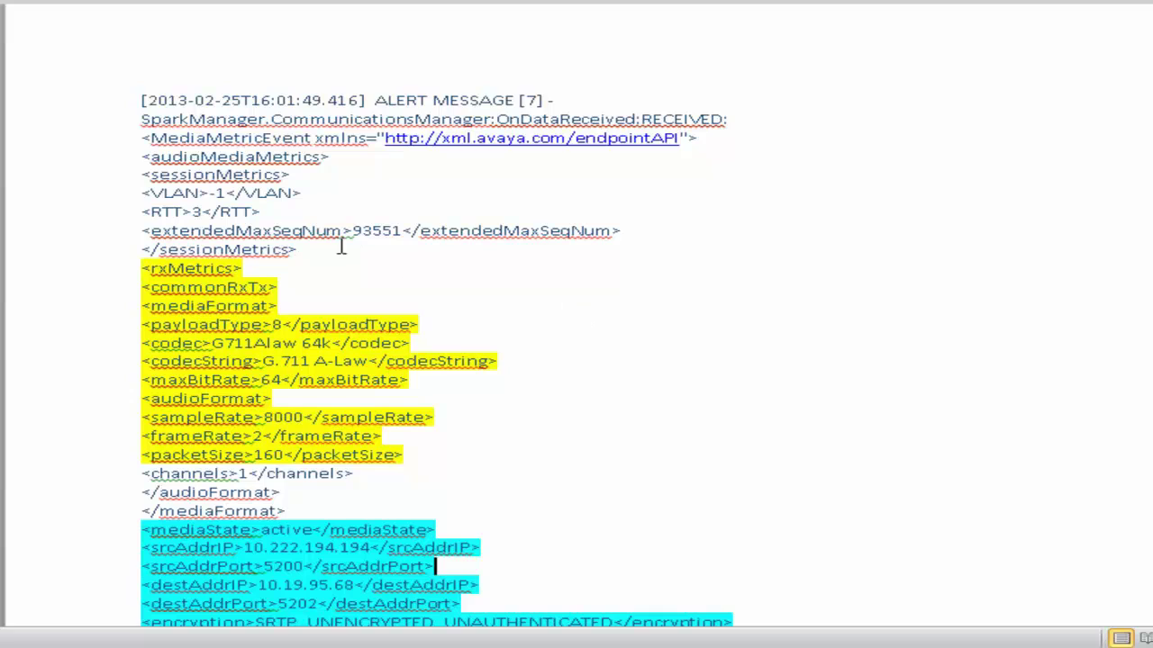
Examine the codec and audio format, source and destination addresses, encryption, jitter and packet loss in the colour-marked rxMetrics excerpt
click(306, 269)
drag(142, 326, 430, 458)
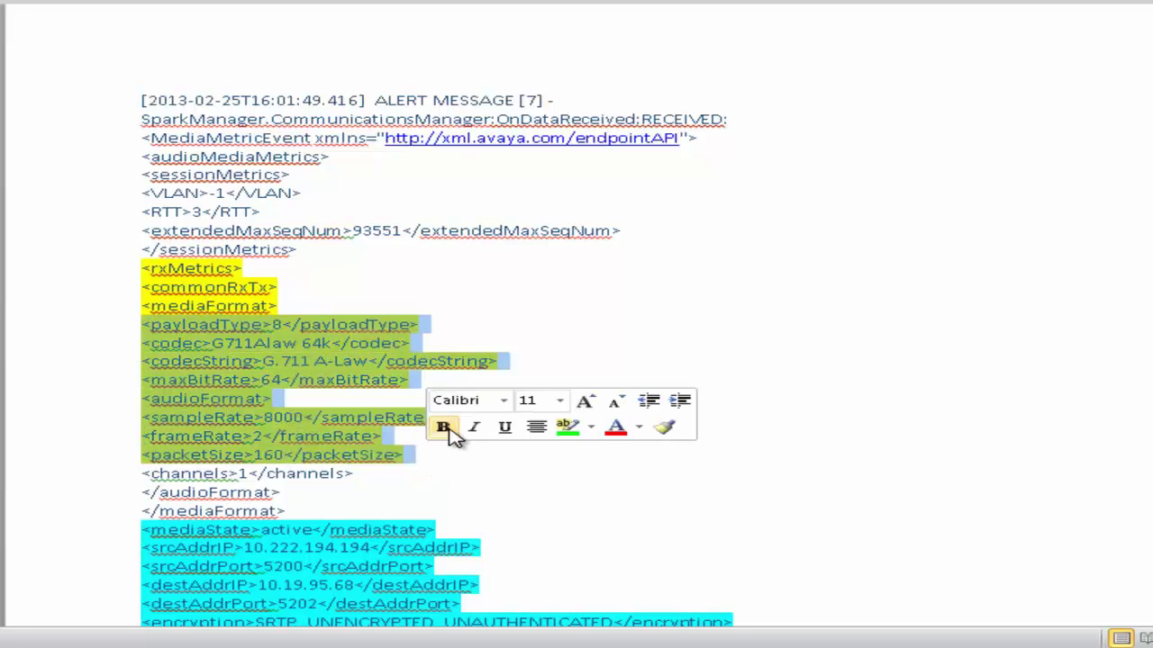
scroll(452, 429, down, 4)
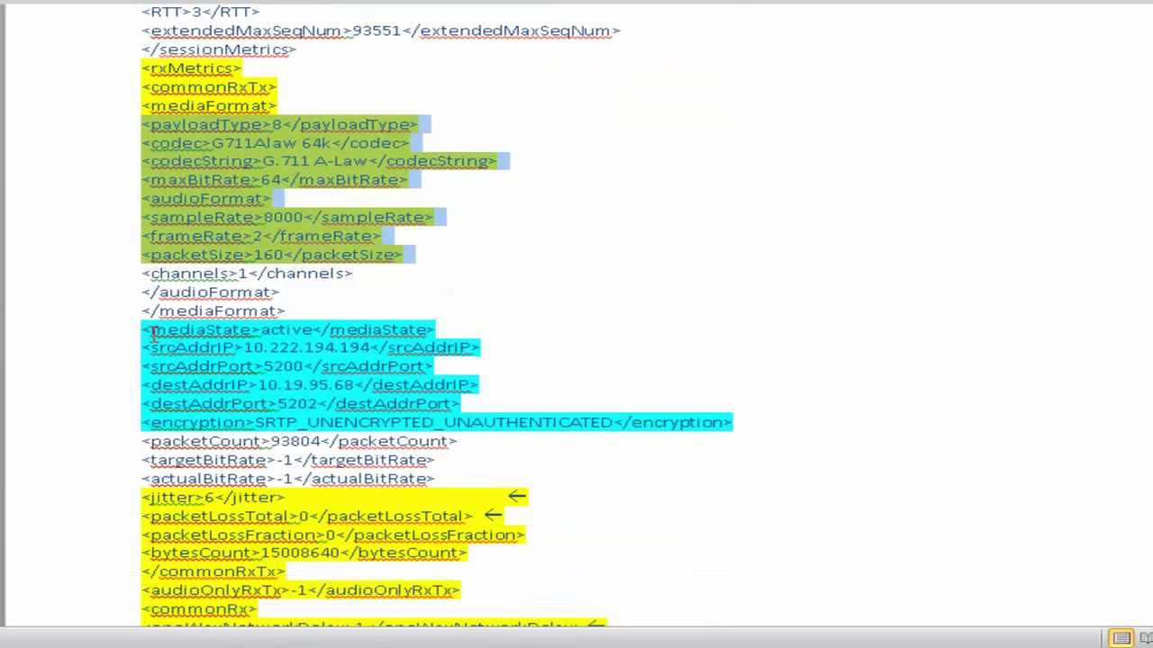
drag(141, 327, 744, 422)
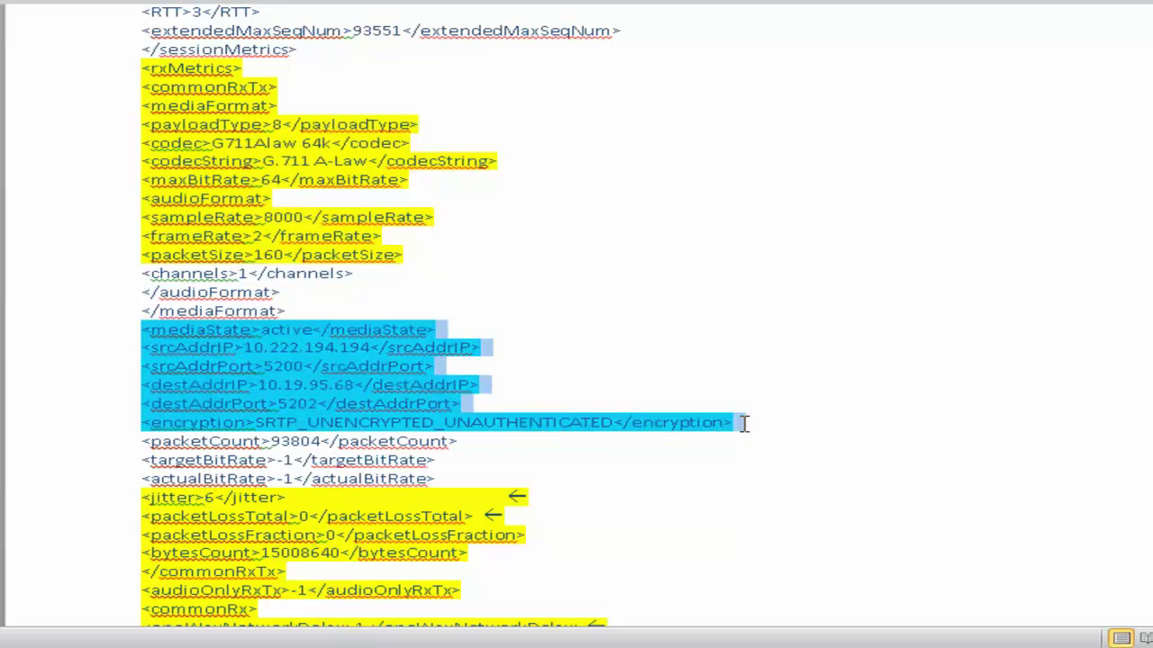
click(633, 338)
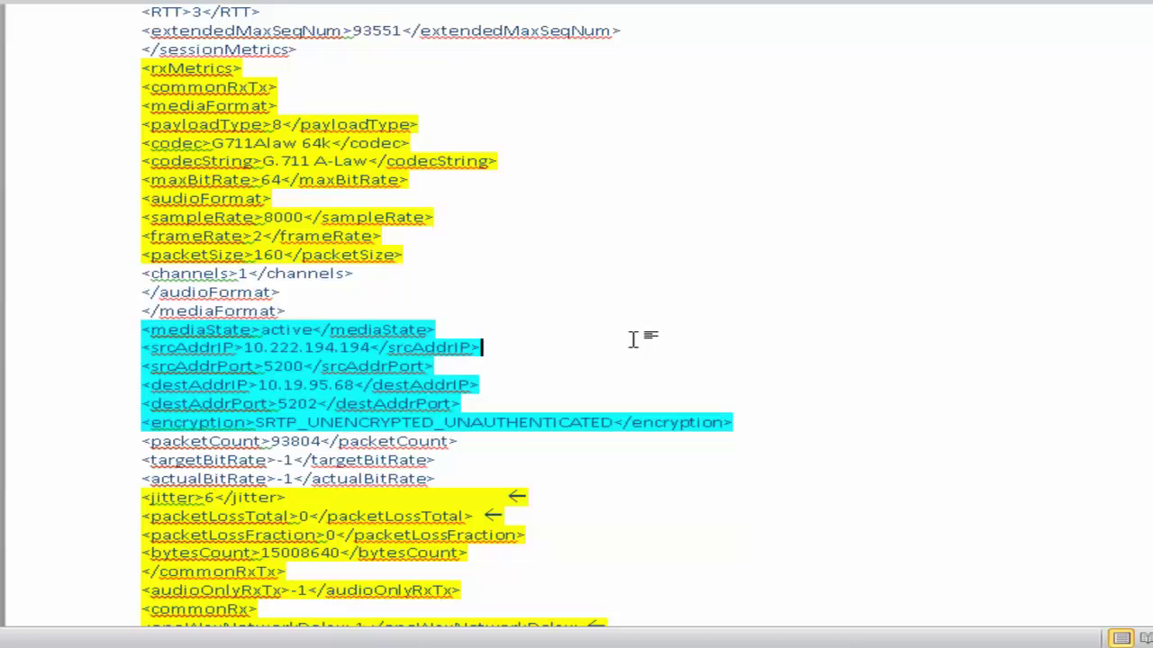
scroll(633, 338, down, 3)
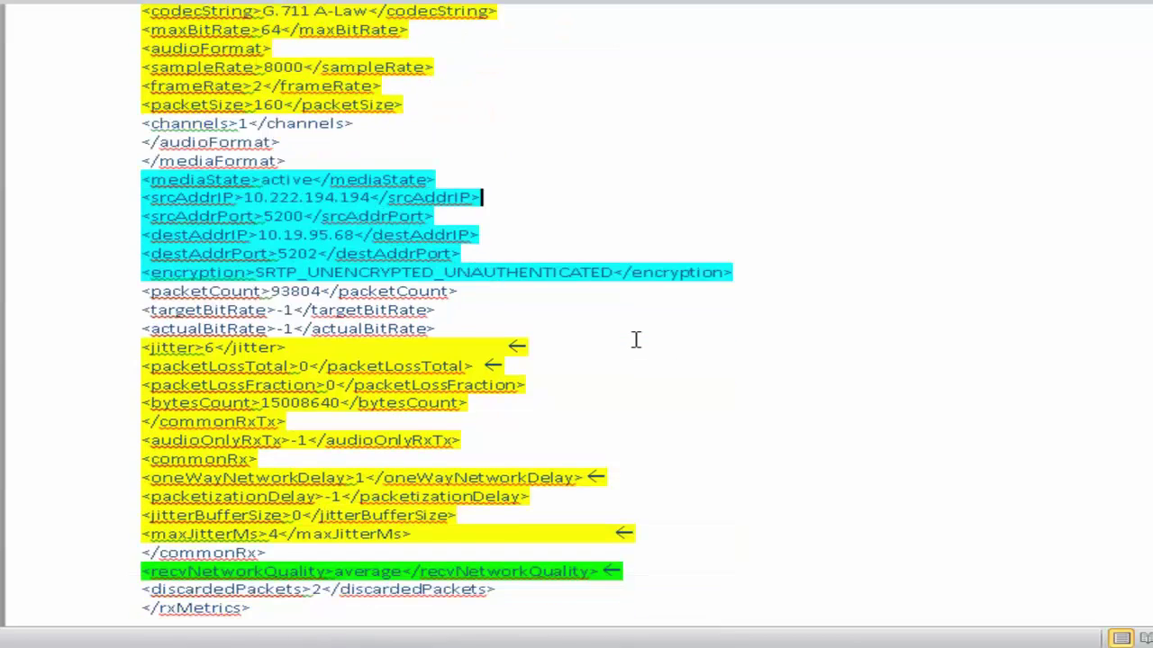
Check the jitter, total packet loss, one-way network delay, packetization delay, jitter buffer size and receive network quality entries at the end of the rxMetrics excerpt
scroll(635, 339, down, 2)
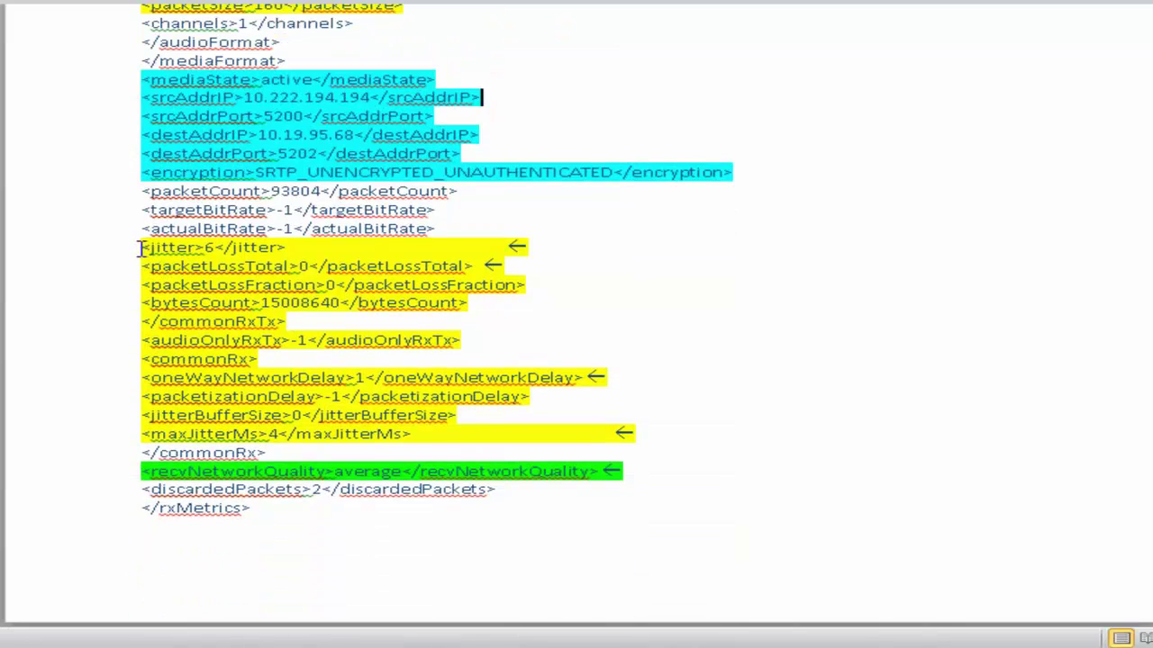
drag(142, 248, 275, 253)
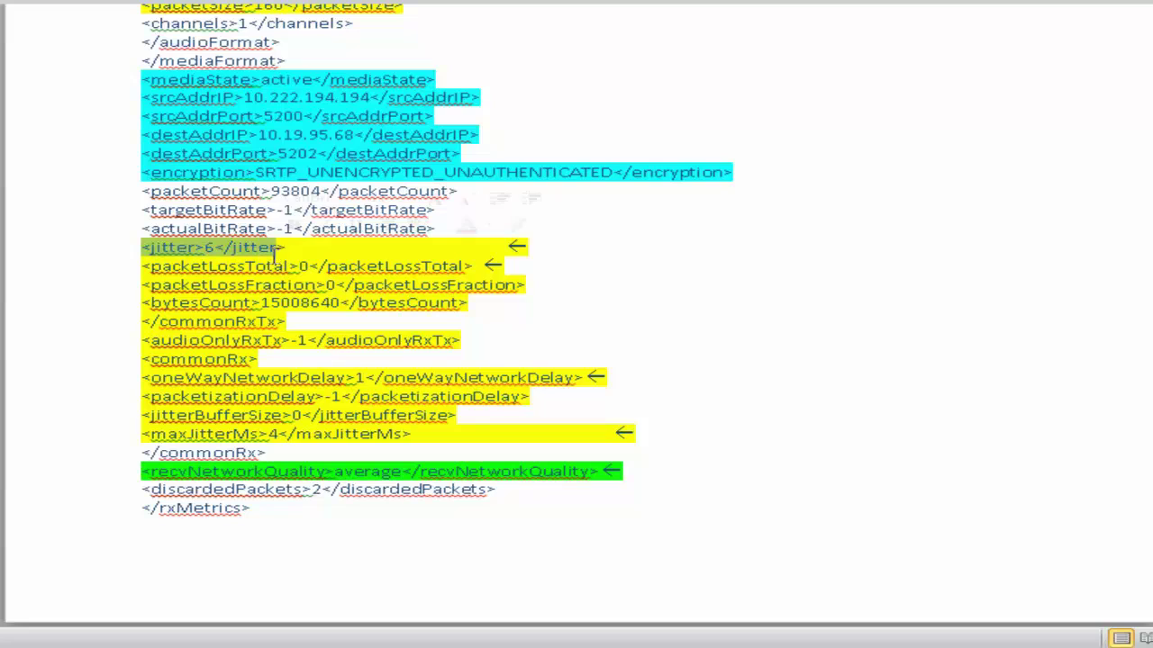
drag(141, 267, 289, 268)
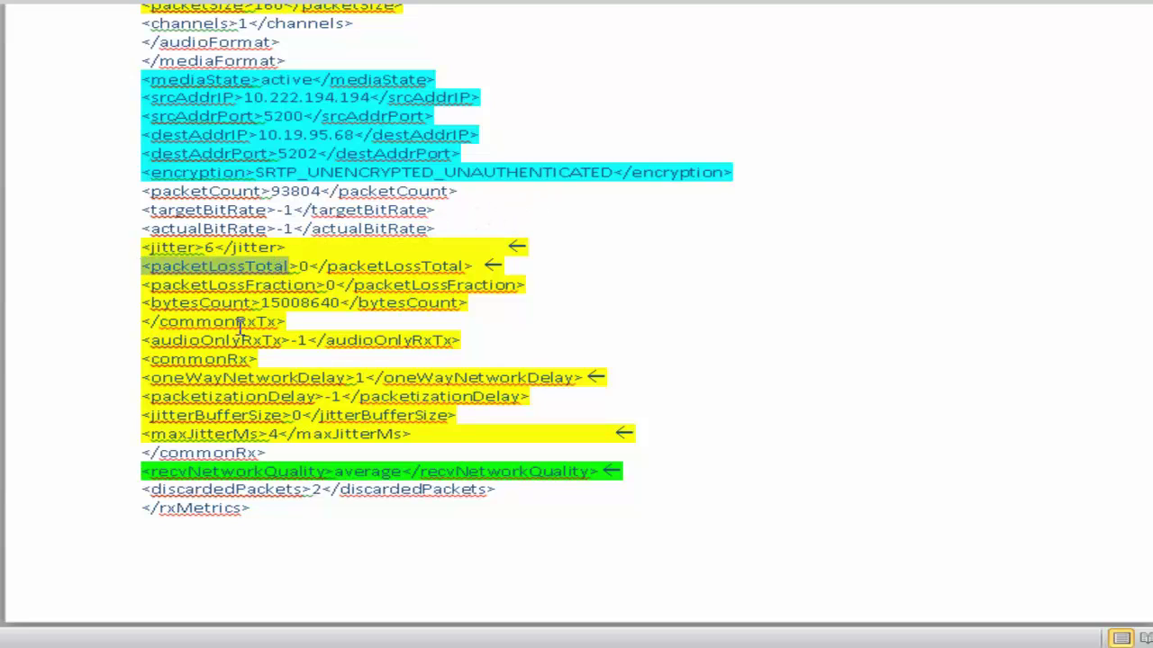
drag(137, 379, 473, 414)
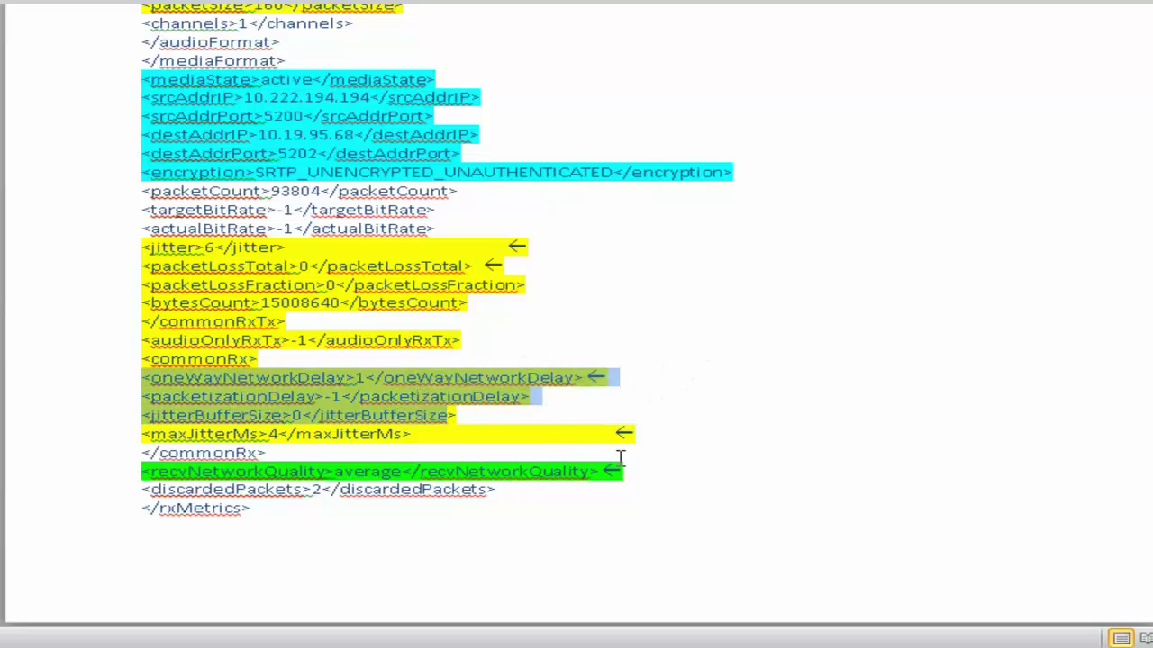
click(623, 470)
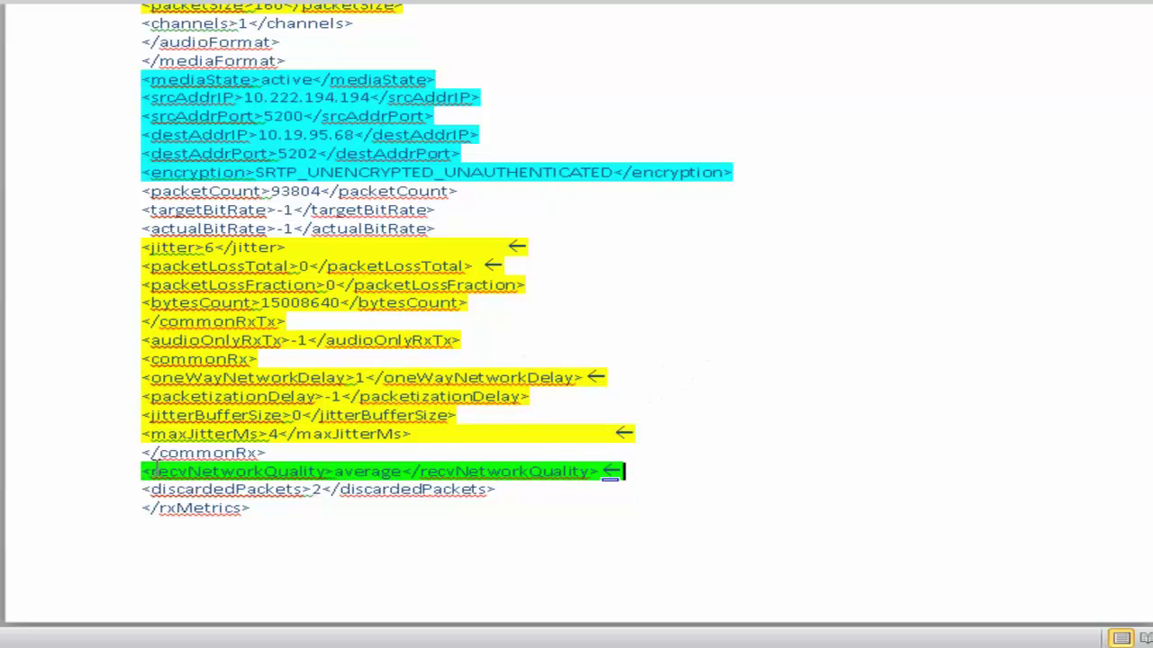
drag(141, 470, 636, 475)
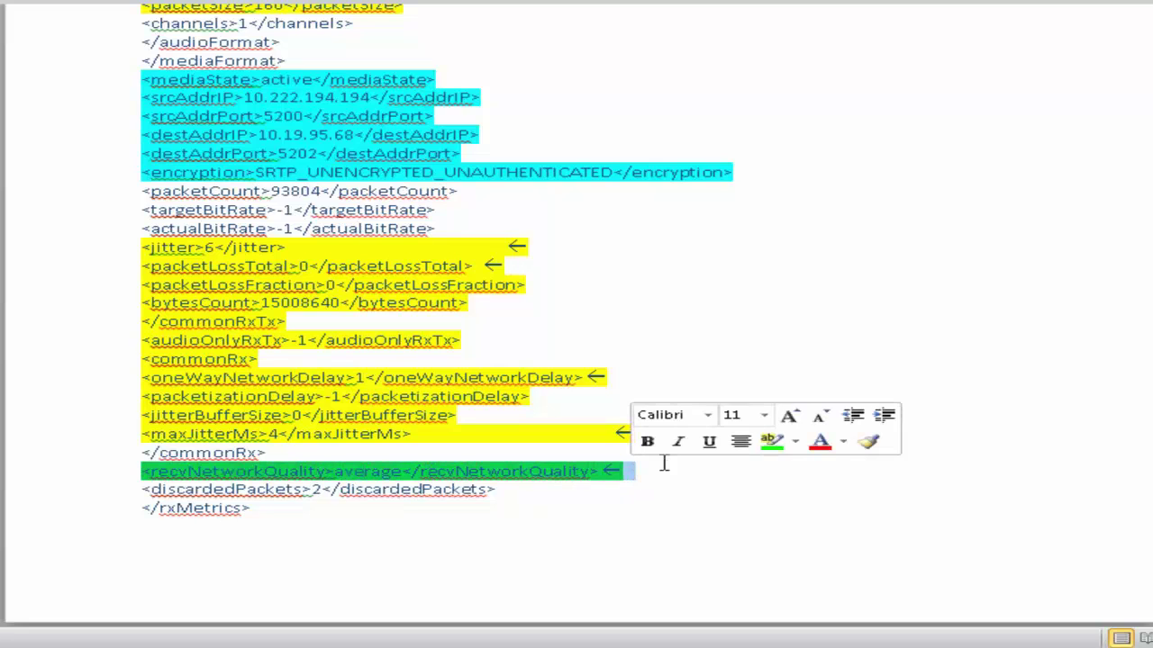